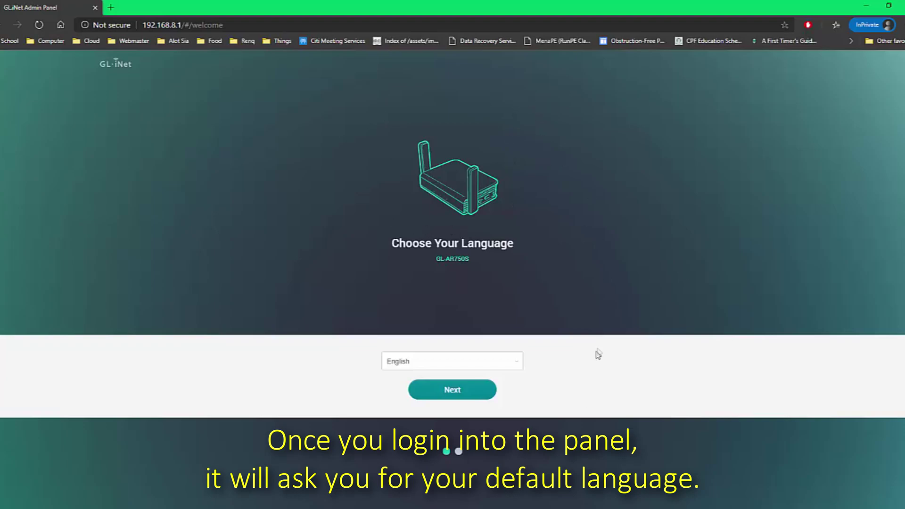
- Choose English as the router's default language and continue to the admin password setup
left_click(456, 363)
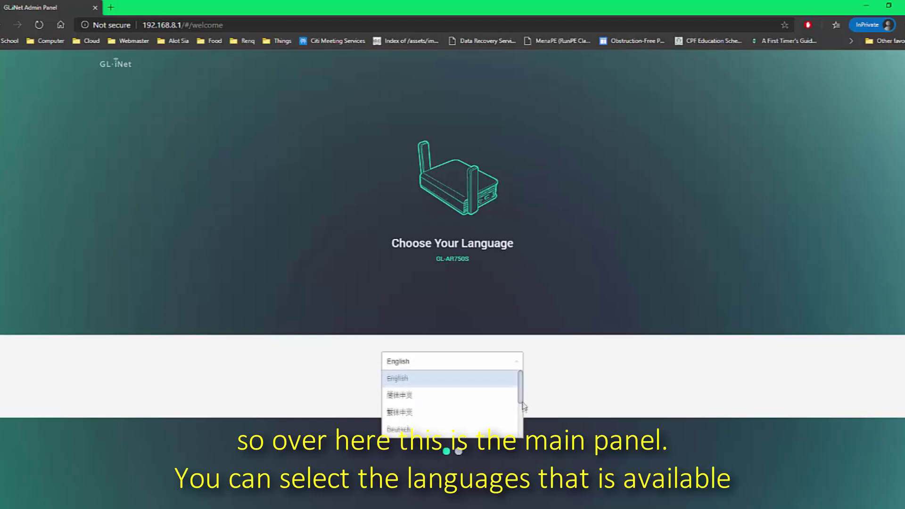
scroll(519, 400, "down", 3)
scroll(518, 403, "up", 3)
left_click(452, 378)
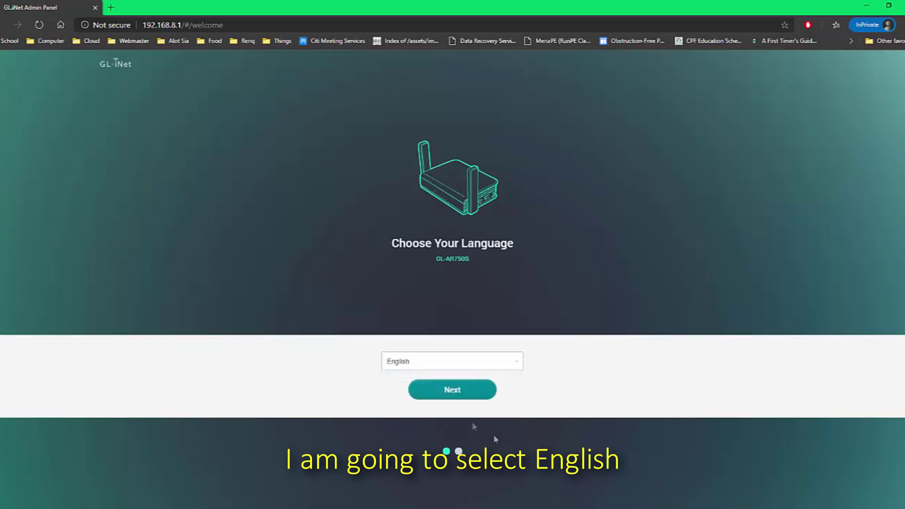
left_click(451, 387)
- Enter and confirm the new admin password, and submit it
left_click(476, 185)
type("*********")
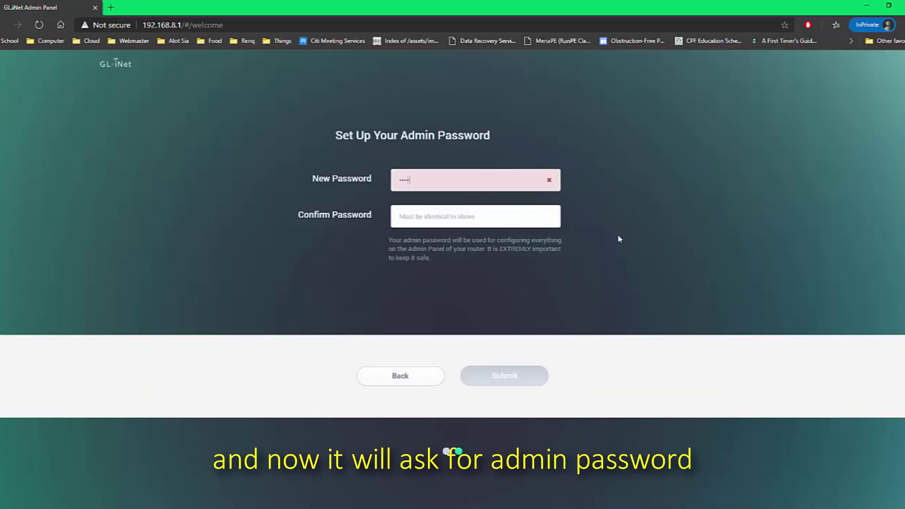
type("*********")
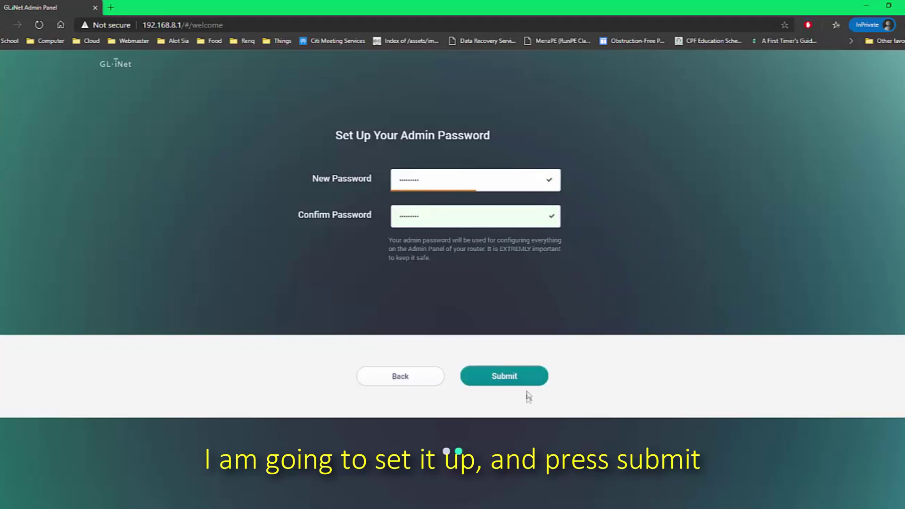
left_click(527, 389)
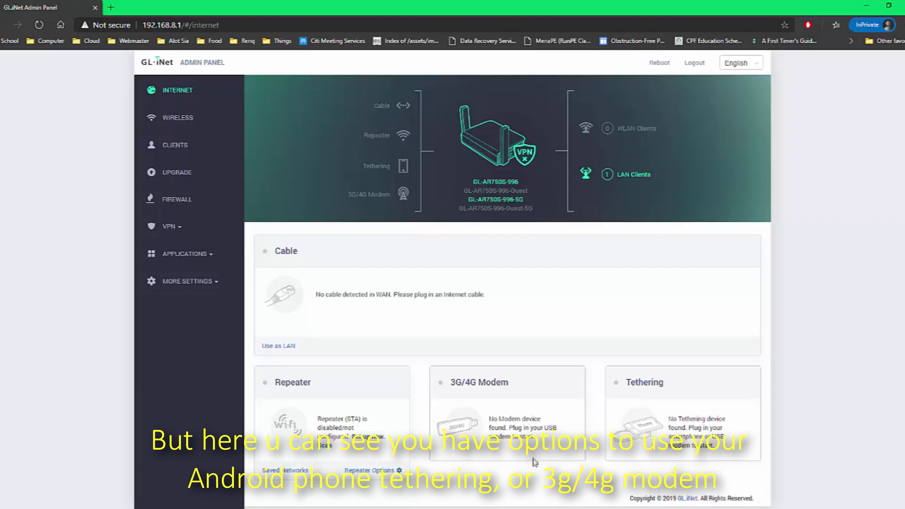
- Examine the Tethering, 3G/4G Modem and Repeater connection options on the Internet page
left_click_drag(621, 380, 728, 445)
left_click(728, 446)
left_click_drag(452, 377, 549, 452)
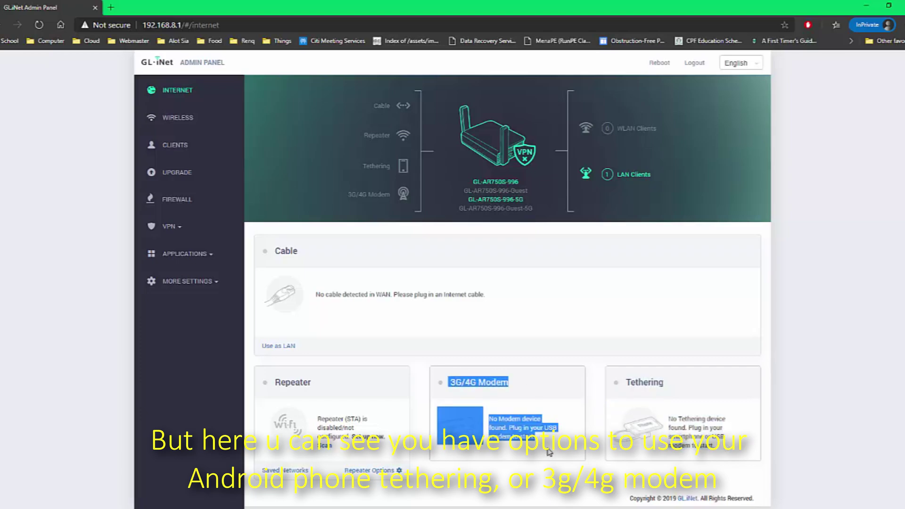
left_click_drag(273, 377, 366, 448)
left_click(390, 404)
left_click_drag(325, 420, 372, 436)
left_click(375, 434)
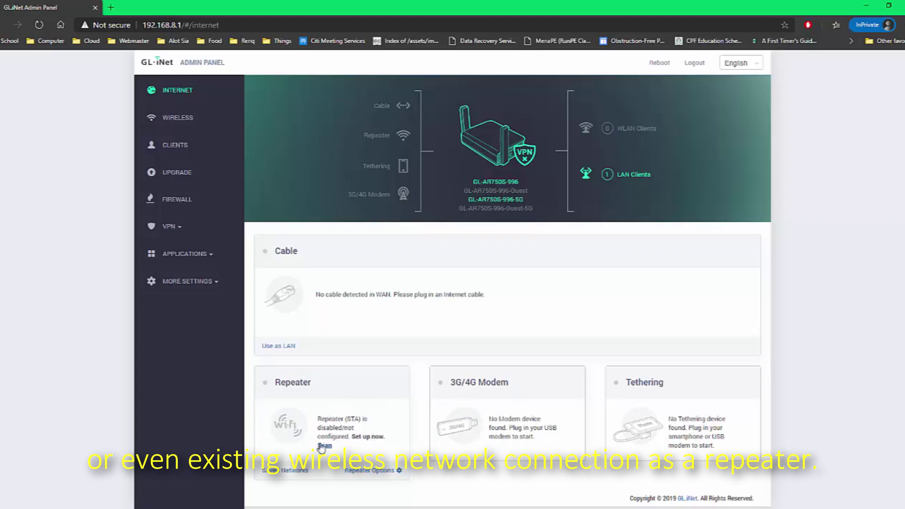
- Check the auto scan and re-connect setting in the Repeater Options, and close them without submitting
left_click(366, 471)
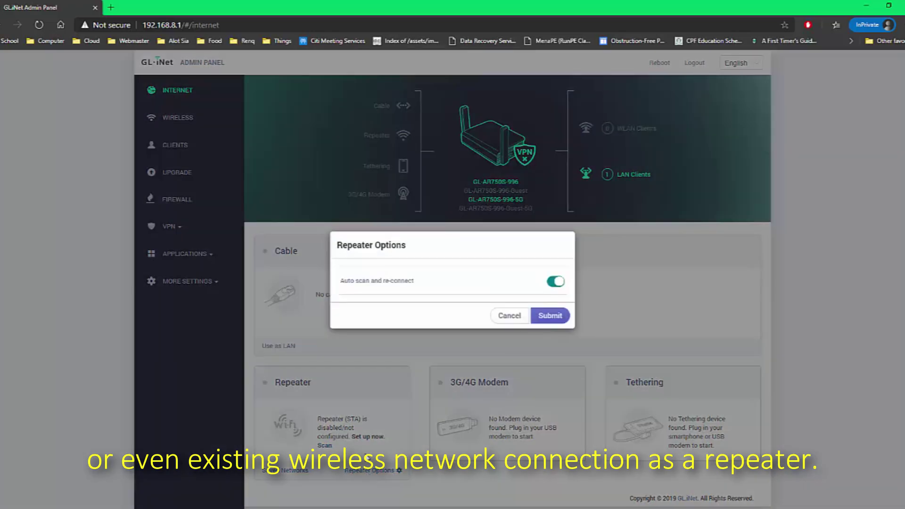
triple_click(384, 280)
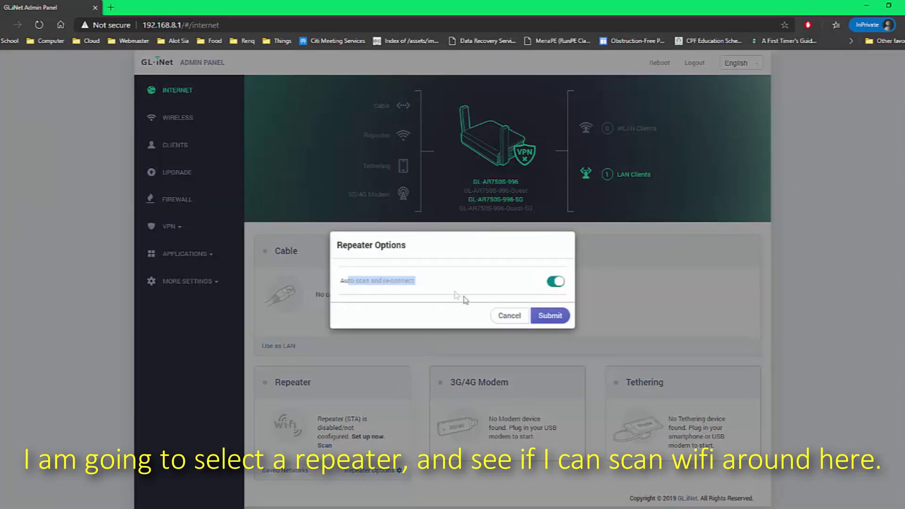
left_click(502, 315)
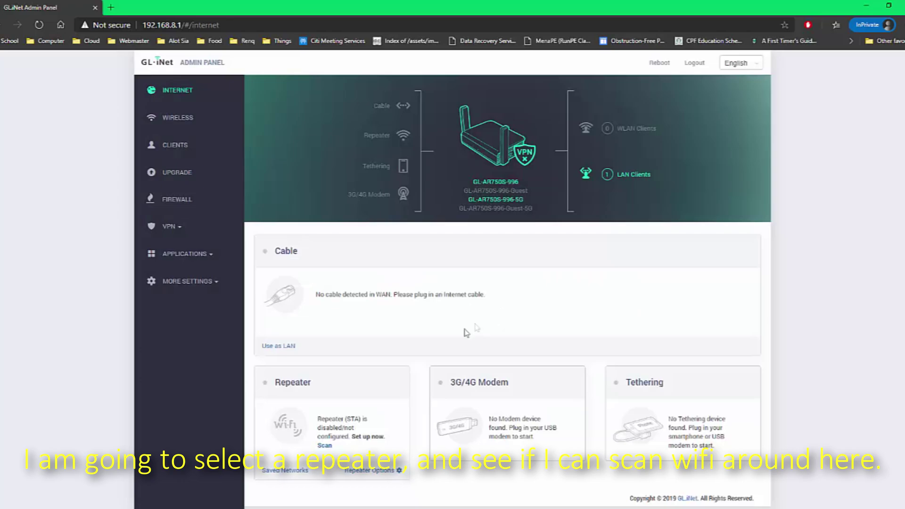
- View the saved Wi-Fi networks and browse the SSIDs available for the repeater connection
left_click(284, 470)
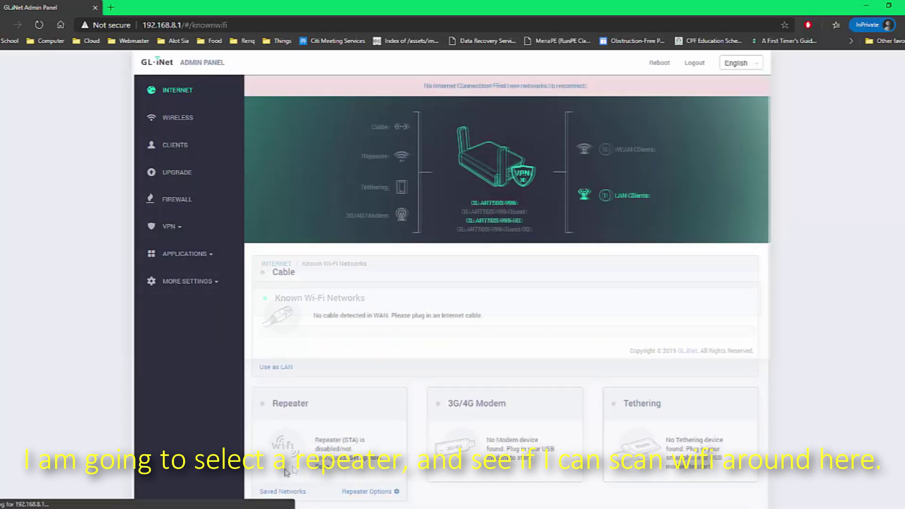
left_click(397, 182)
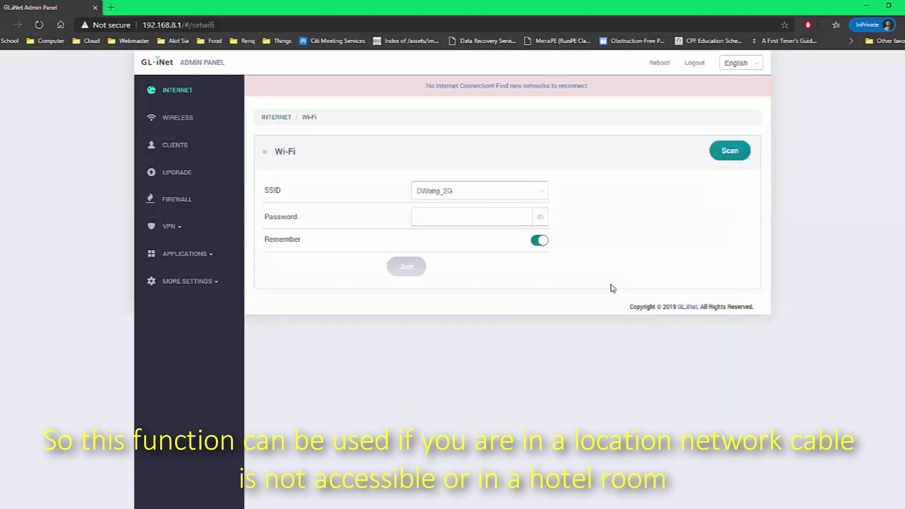
left_click(495, 191)
scroll(492, 277, "down", 3)
scroll(492, 277, "up", 3)
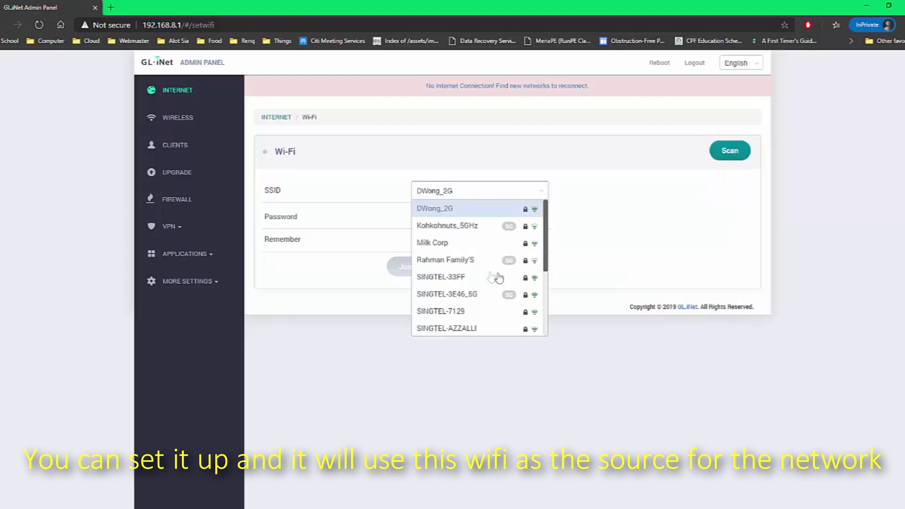
left_click(650, 278)
left_click(522, 225)
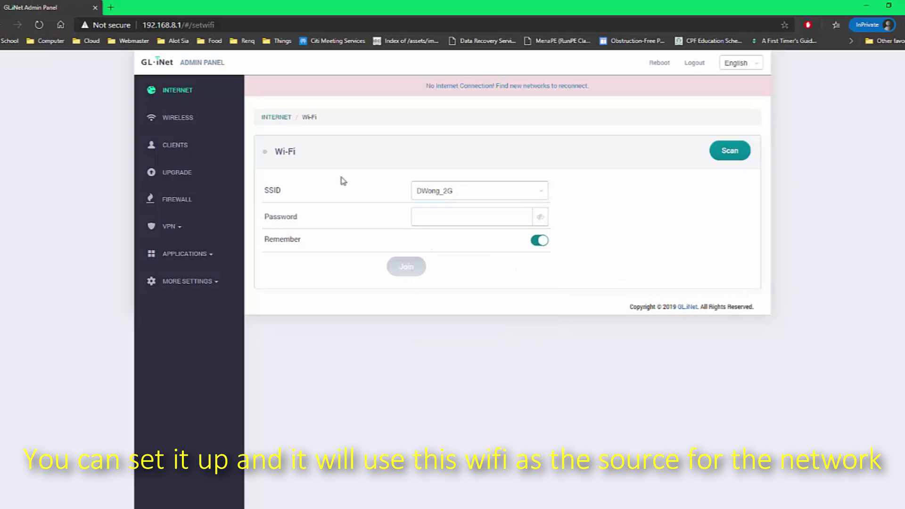
- Review the 2.4G guest Wi-Fi settings and the main 5G Wi-Fi settings on the Wireless page
left_click(185, 117)
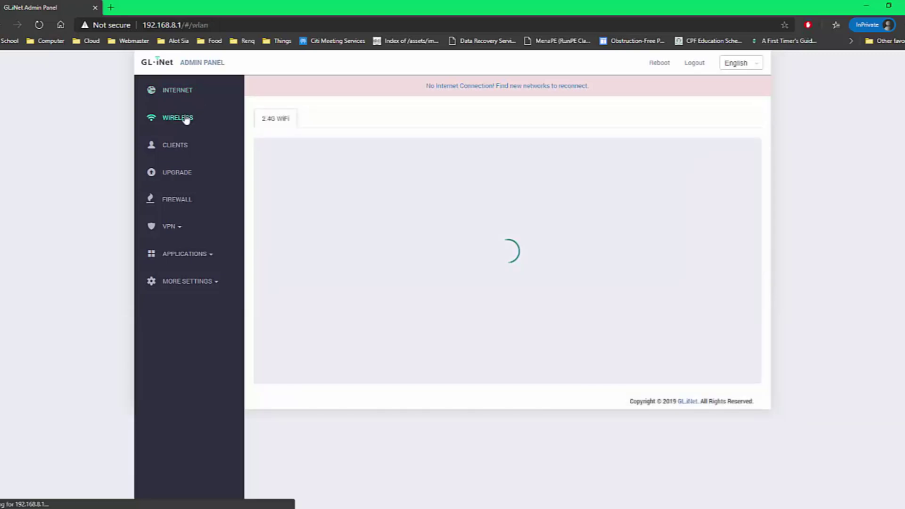
left_click(331, 119)
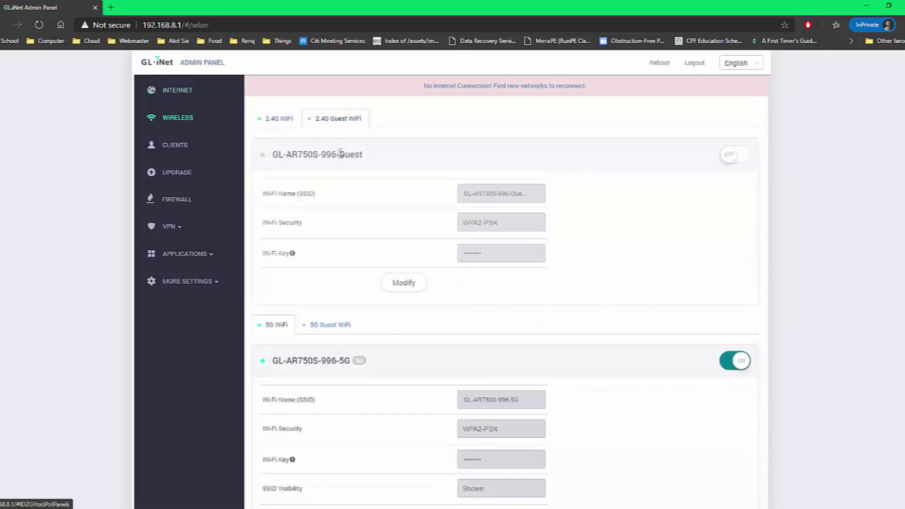
scroll(404, 182, "down", 2)
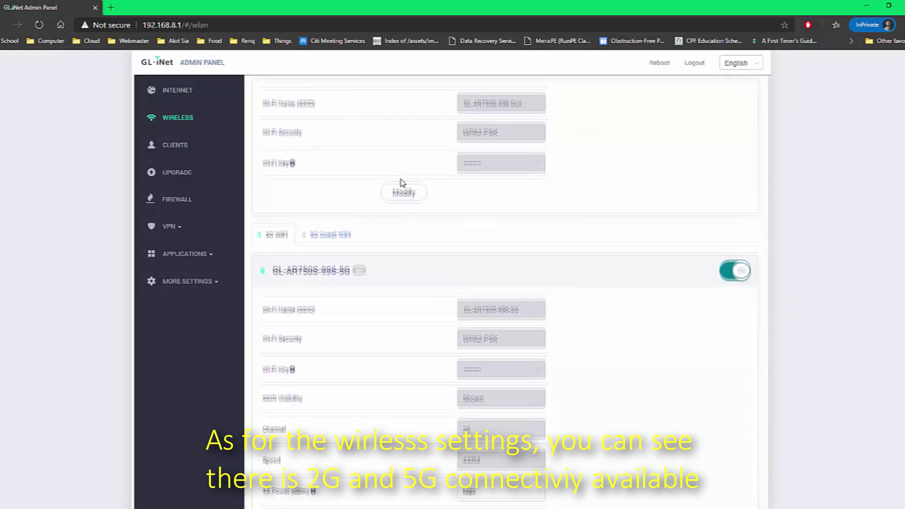
scroll(436, 206, "up", 1)
scroll(452, 200, "down", 2)
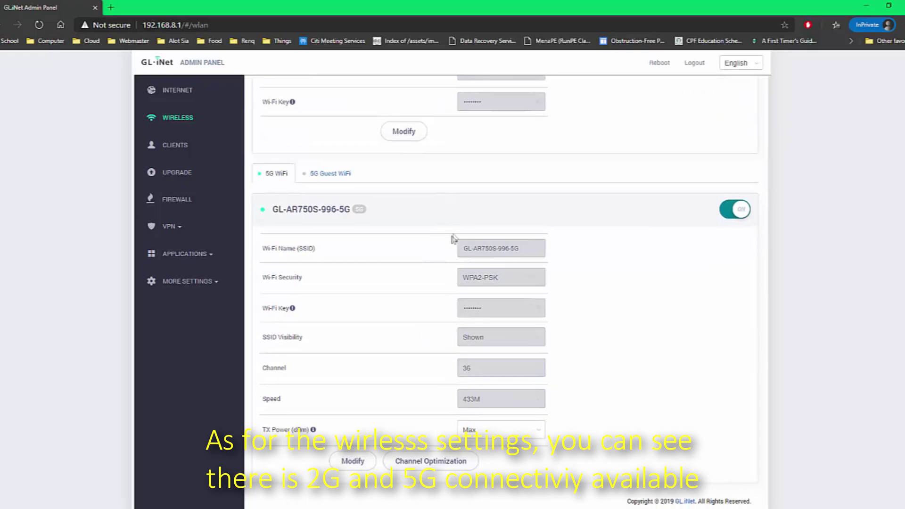
scroll(450, 243, "up", 3)
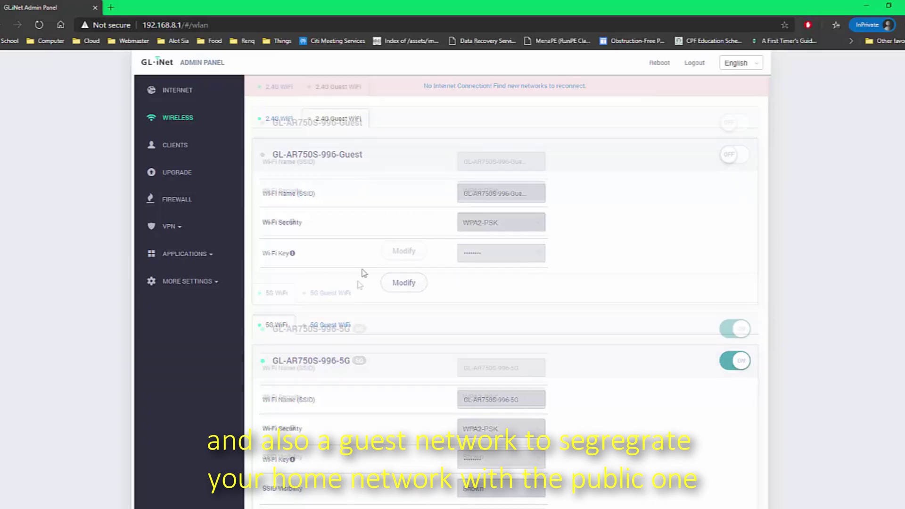
- Review the 5G guest Wi-Fi settings, and switch both bands back to their main network views
scroll(364, 271, "down", 3)
left_click(332, 180)
scroll(284, 299, "up", 3)
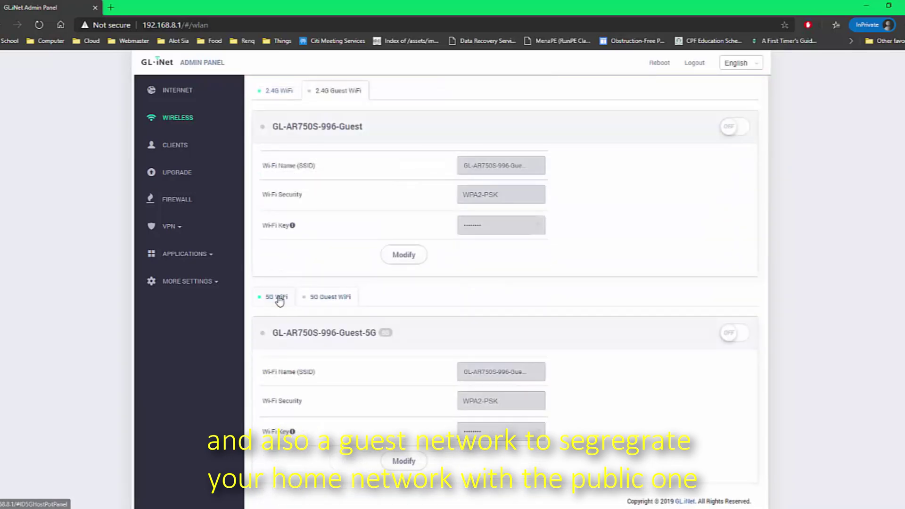
left_click(284, 299)
scroll(284, 299, "down", 3)
scroll(457, 313, "up", 3)
left_click(289, 124)
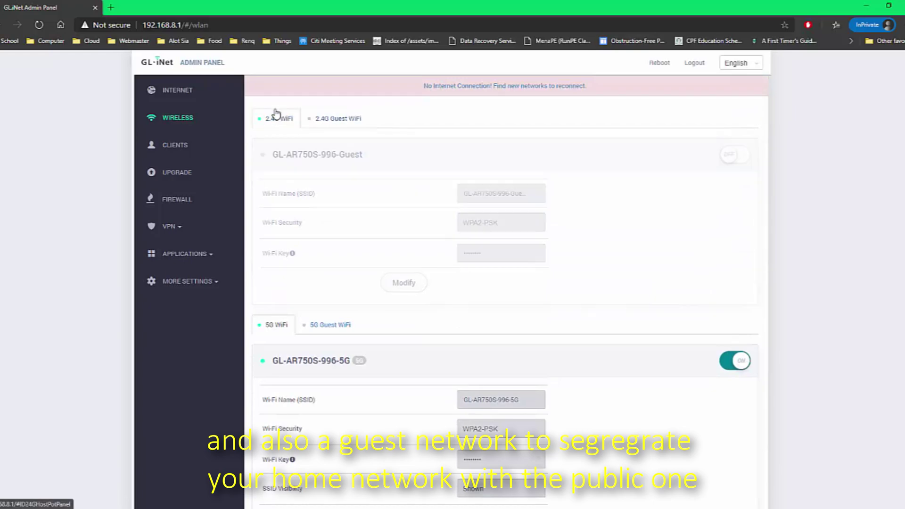
- Open the client list and enable real-time speed and traffic statistics
left_click(203, 155)
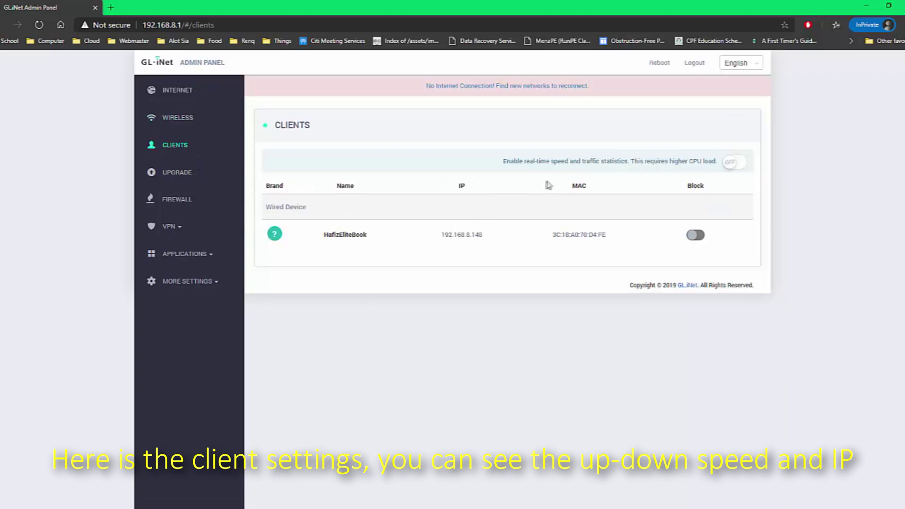
left_click(729, 163)
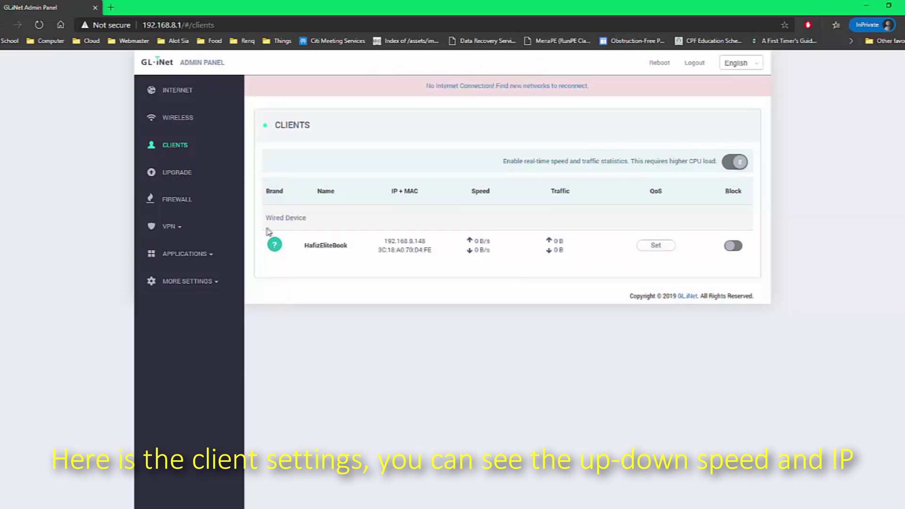
left_click(178, 202)
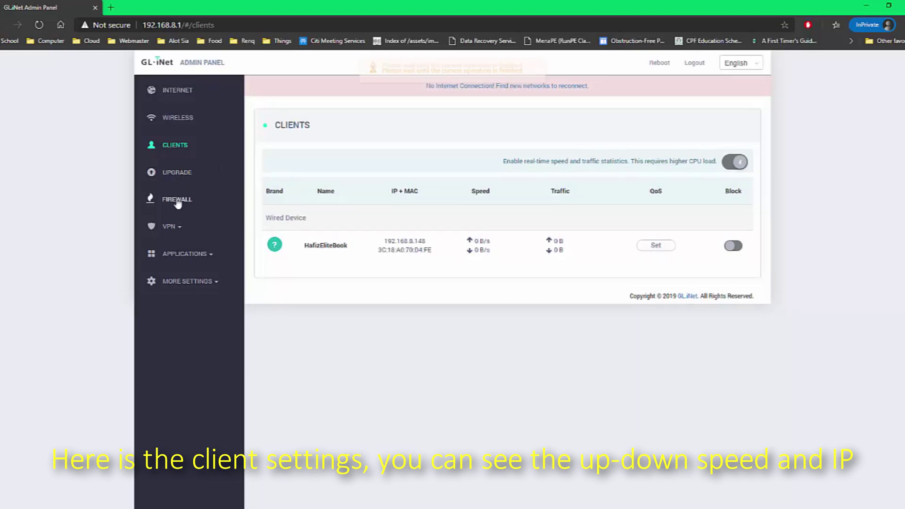
- Open the VPN Internet Kill Switch settings and read the note about the VPN client requirement
left_click(170, 228)
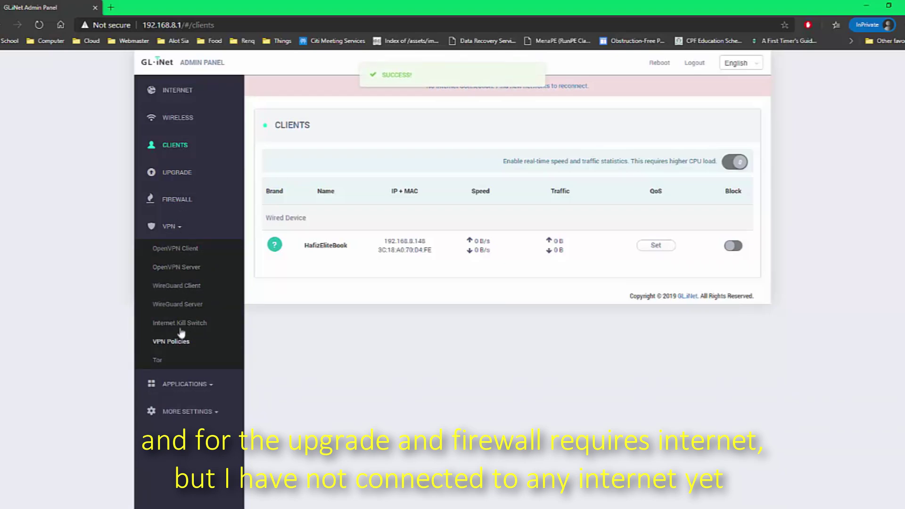
left_click(180, 325)
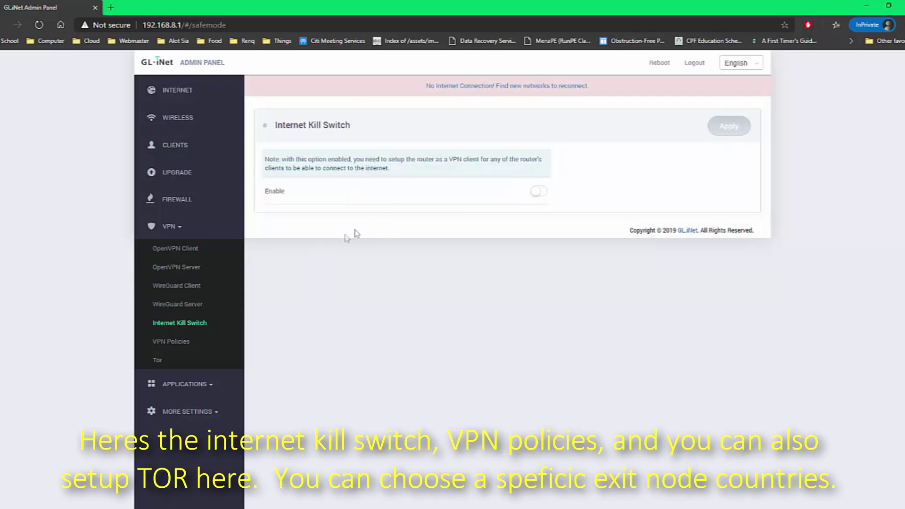
left_click_drag(302, 159, 400, 182)
left_click(402, 202)
- Examine the VPN Policies page with its policy and rule options
left_click(170, 341)
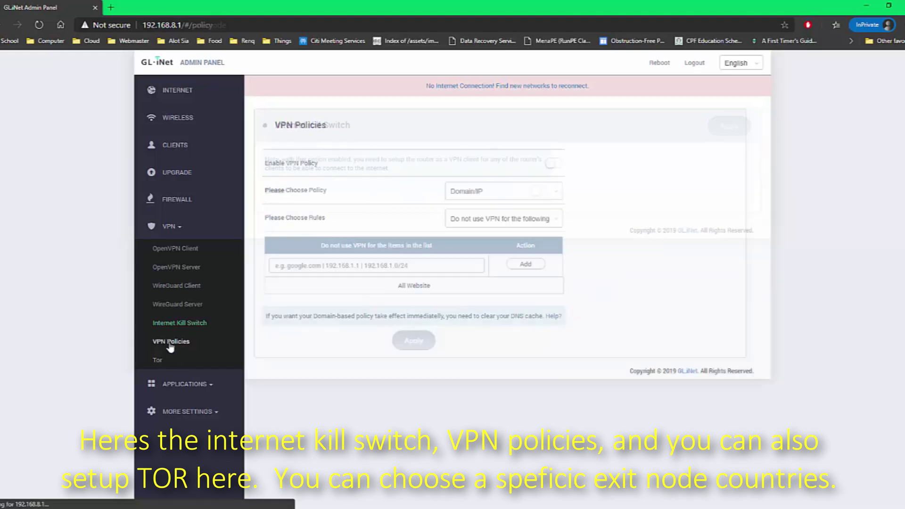
left_click_drag(288, 118, 363, 188)
left_click(364, 217)
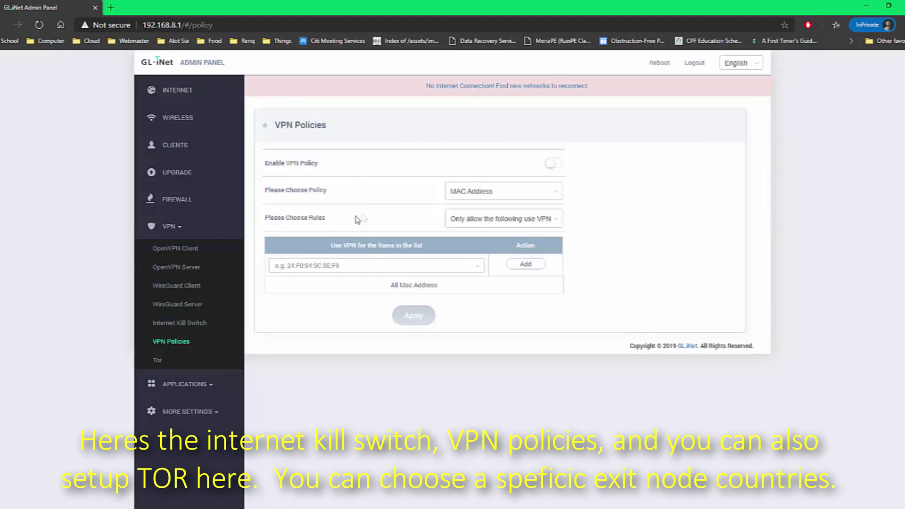
- Open the Tor settings and look through the available exit node countries
left_click(159, 361)
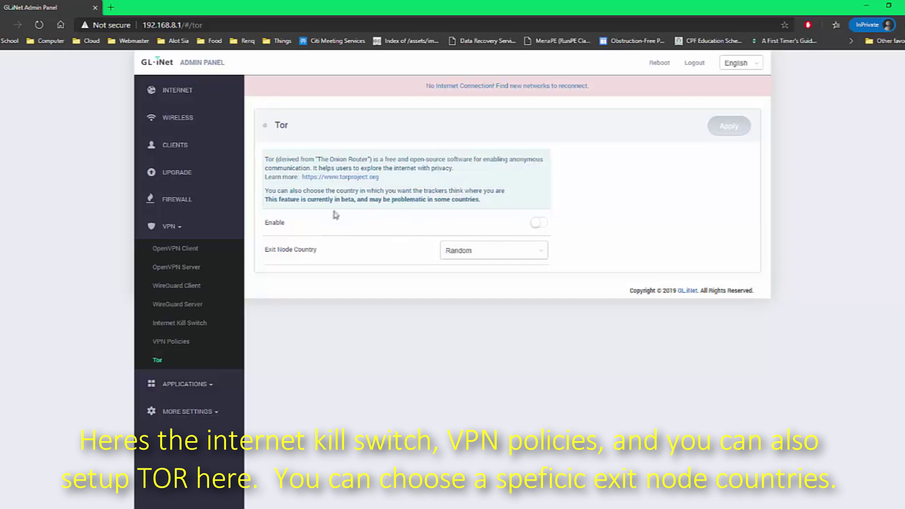
left_click(479, 253)
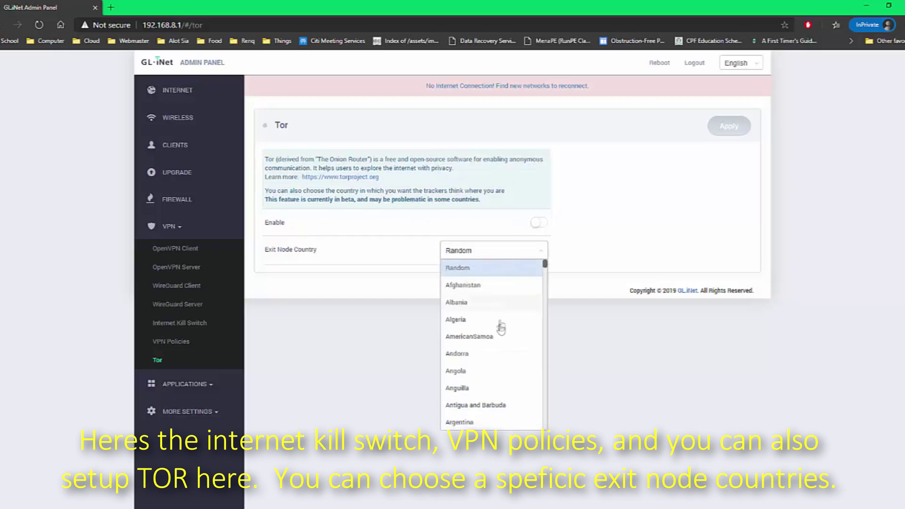
left_click_drag(545, 269, 545, 250)
left_click(414, 256)
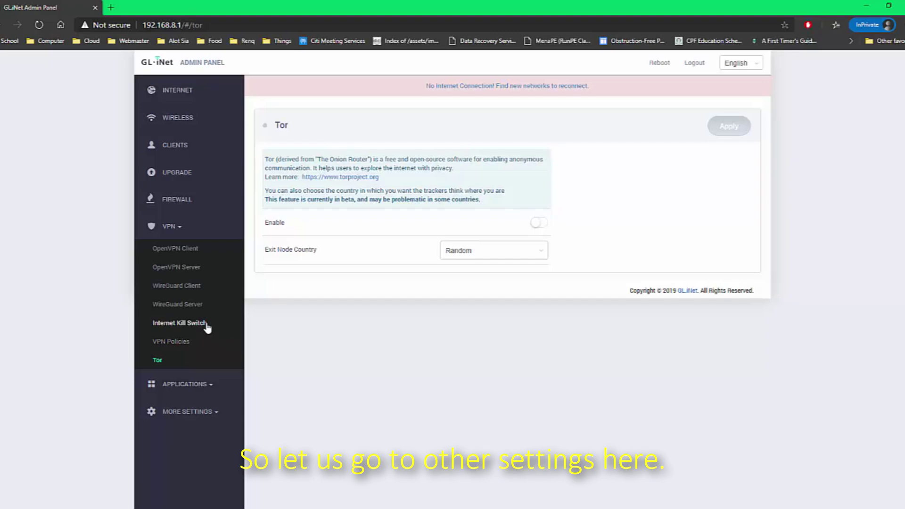
- View the WireGuard Client, WireGuard Server and OpenVPN Server setup pages
left_click(197, 288)
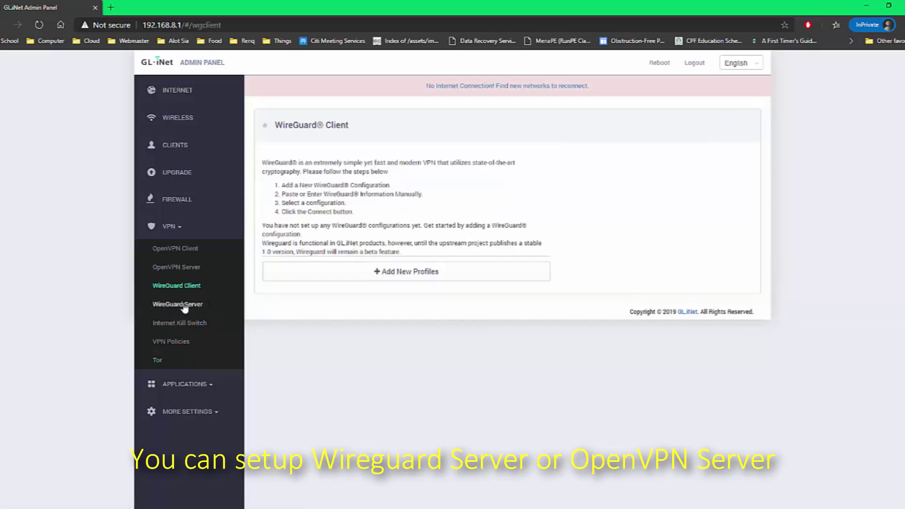
left_click(186, 304)
left_click(189, 273)
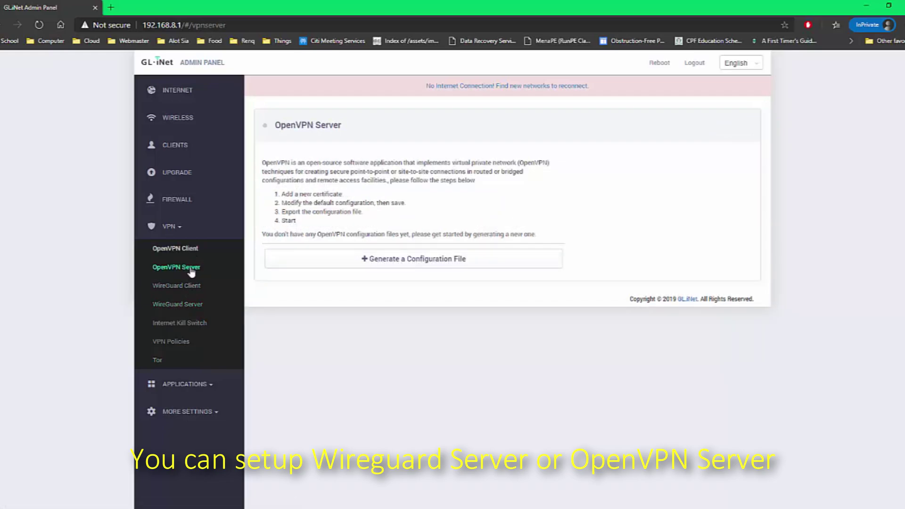
left_click(187, 259)
left_click(184, 267)
- Open the Plug-ins application and browse its package list to the last page
left_click(179, 383)
left_click(178, 277)
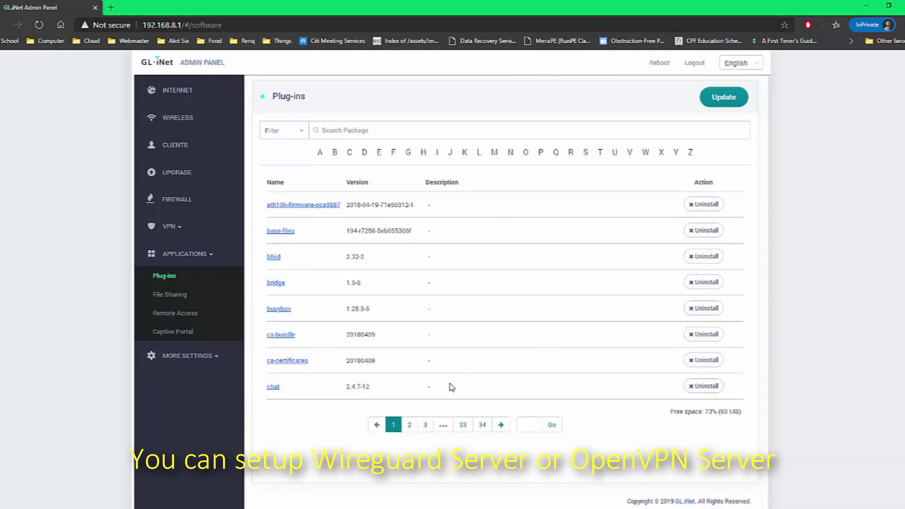
left_click(502, 425)
left_click(502, 425)
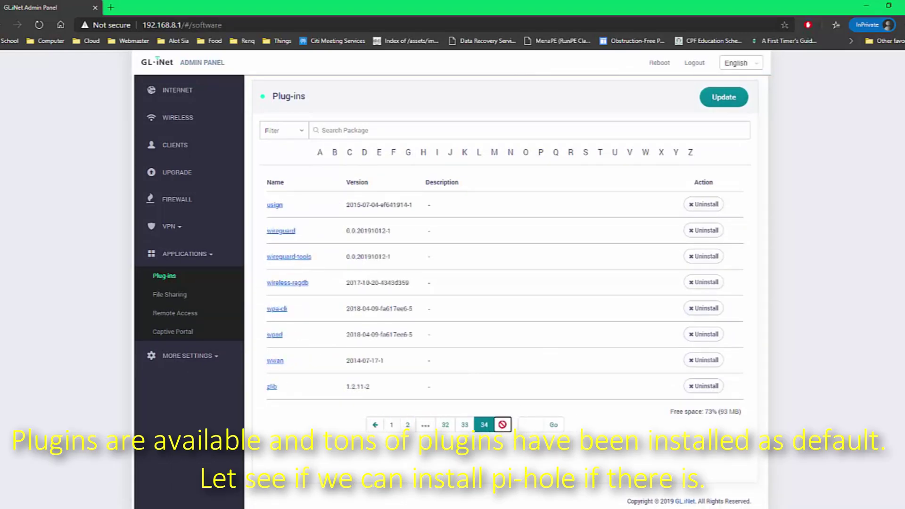
- Return to the first page of the plug-in list, search the packages for "pihole", and clear the search
left_click(375, 425)
left_click(392, 424)
left_click(376, 132)
type("pi")
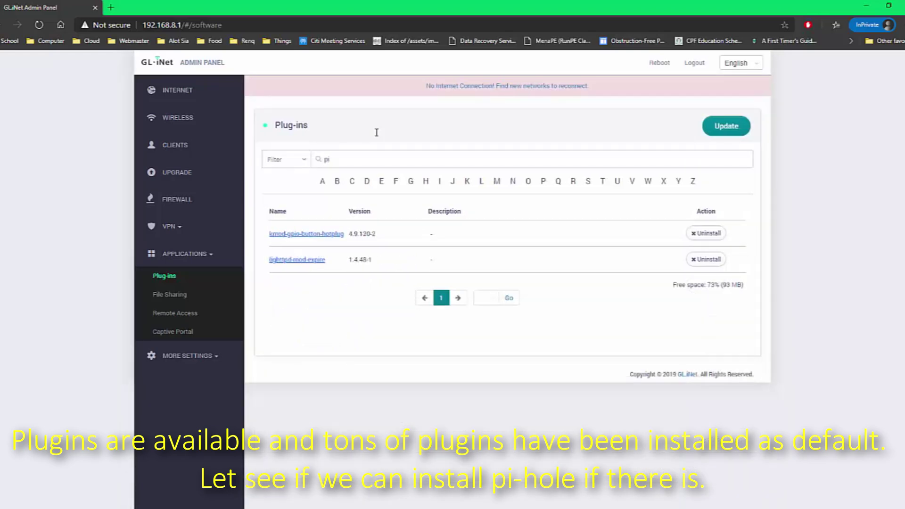
type("hole")
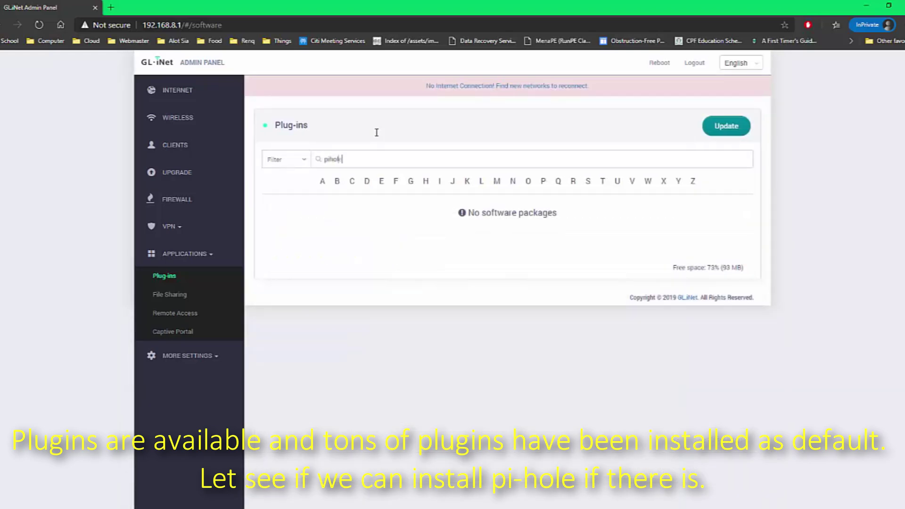
key("BackSpace")
key("BackSpace")
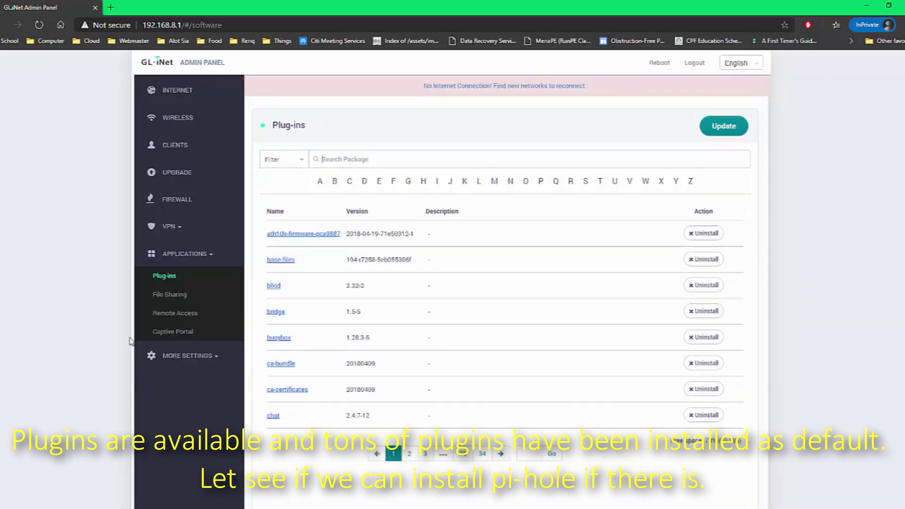
- View the File Sharing page and the Remote Access page, reading the Dynamic DNS note
left_click(171, 295)
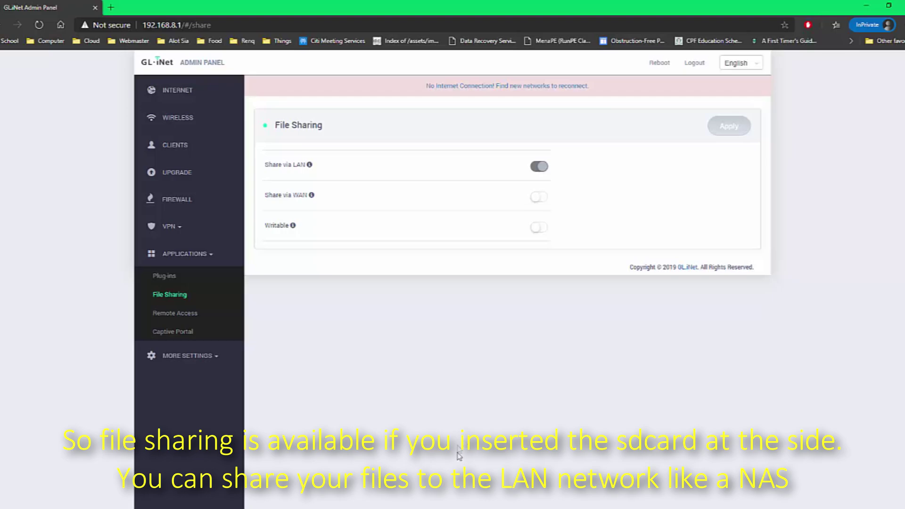
left_click(182, 315)
left_click_drag(277, 312, 415, 319)
left_click(406, 321)
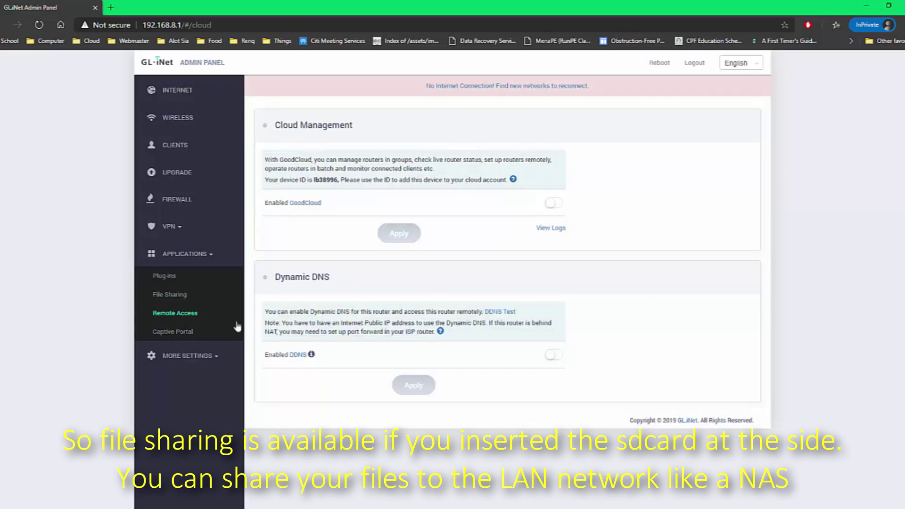
- Examine the Captive Portal page and try its enable switch on and off without applying
left_click(187, 333)
left_click_drag(297, 160, 360, 191)
left_click(378, 220)
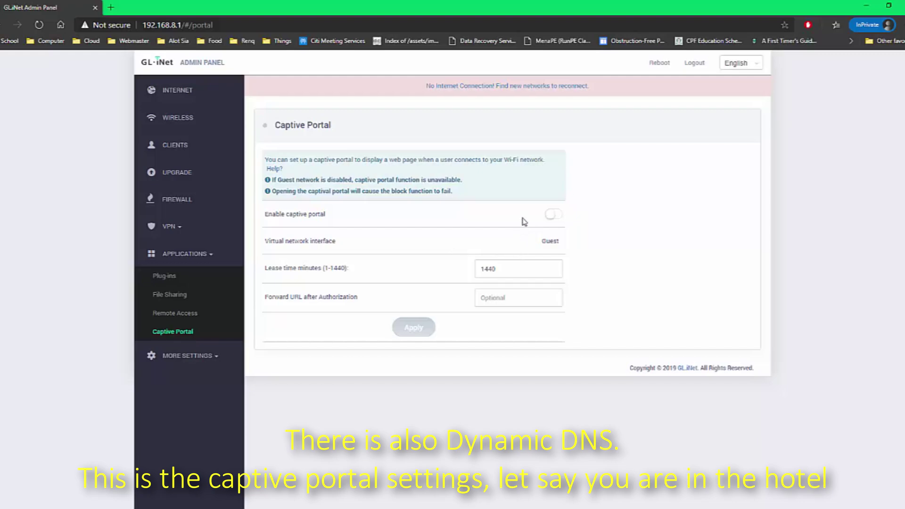
left_click(556, 215)
left_click(558, 215)
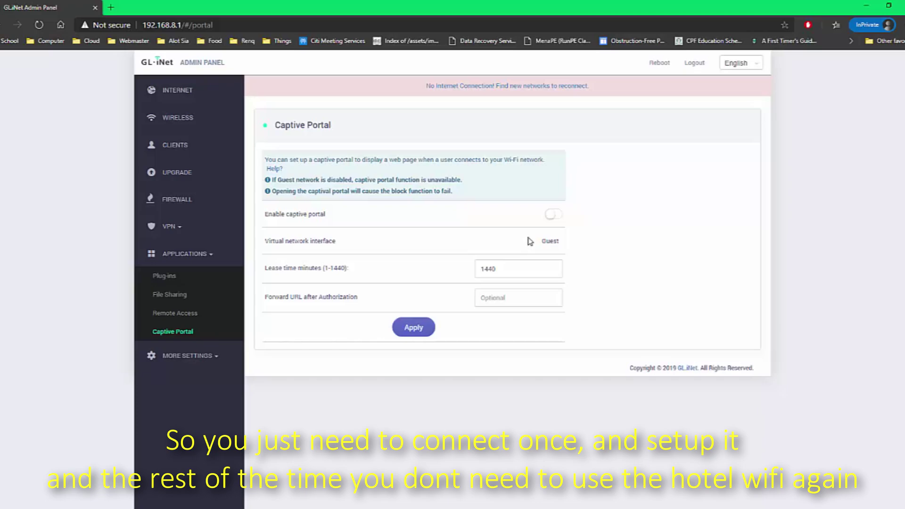
- View the LAN IP, Time Zone, Custom DNS Server, Button Settings and Revert Firmware pages
left_click(219, 350)
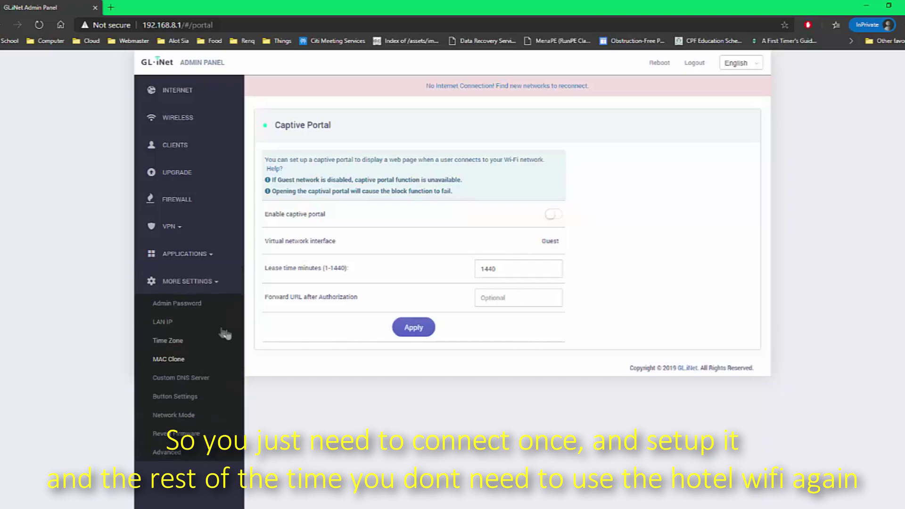
left_click(170, 323)
left_click(179, 342)
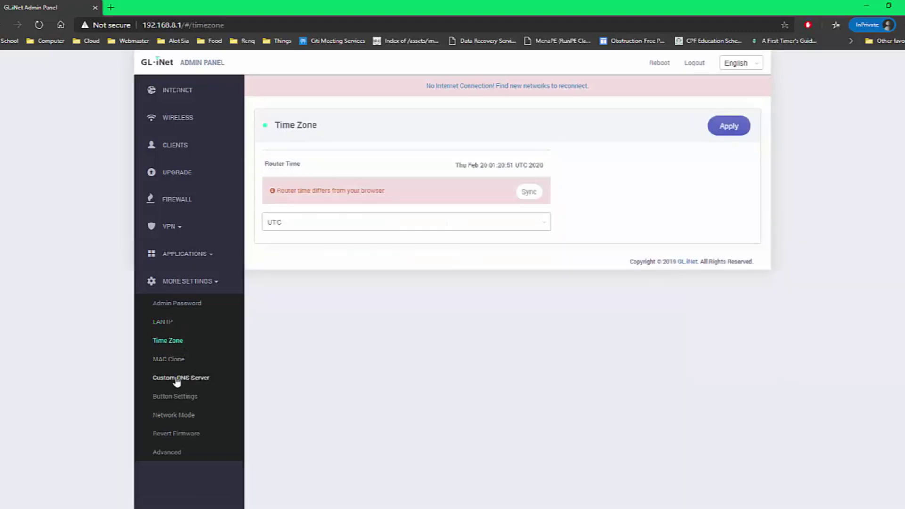
left_click(179, 378)
left_click(178, 396)
left_click(179, 434)
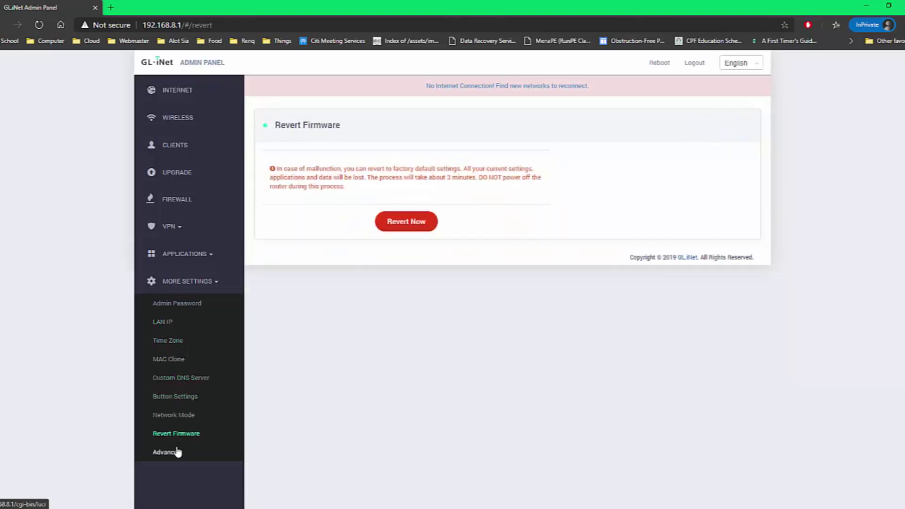
- View the Network Mode page and list the functions available for the Switch Button in Button Settings
left_click(181, 415)
left_click(186, 397)
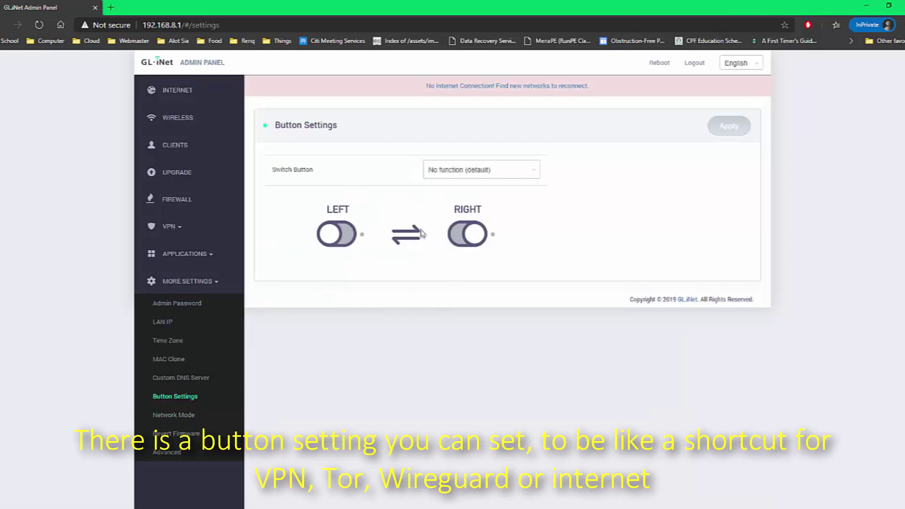
left_click(501, 170)
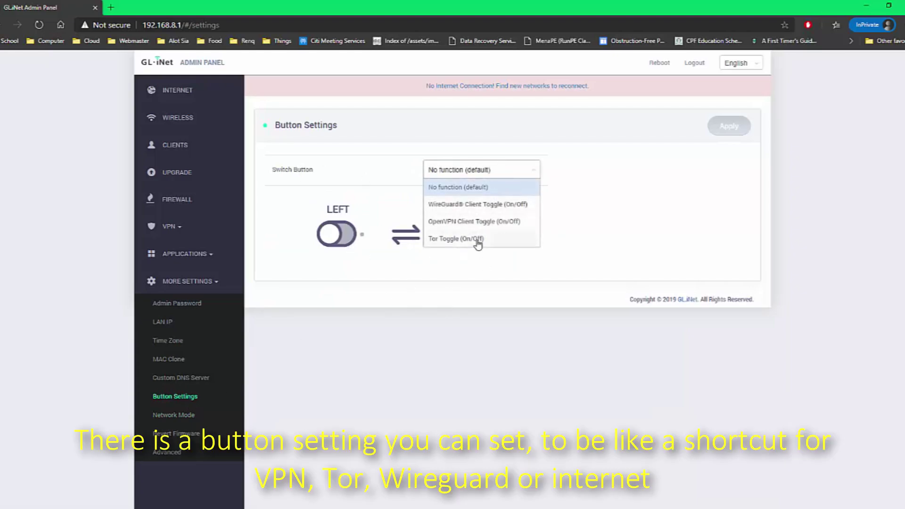